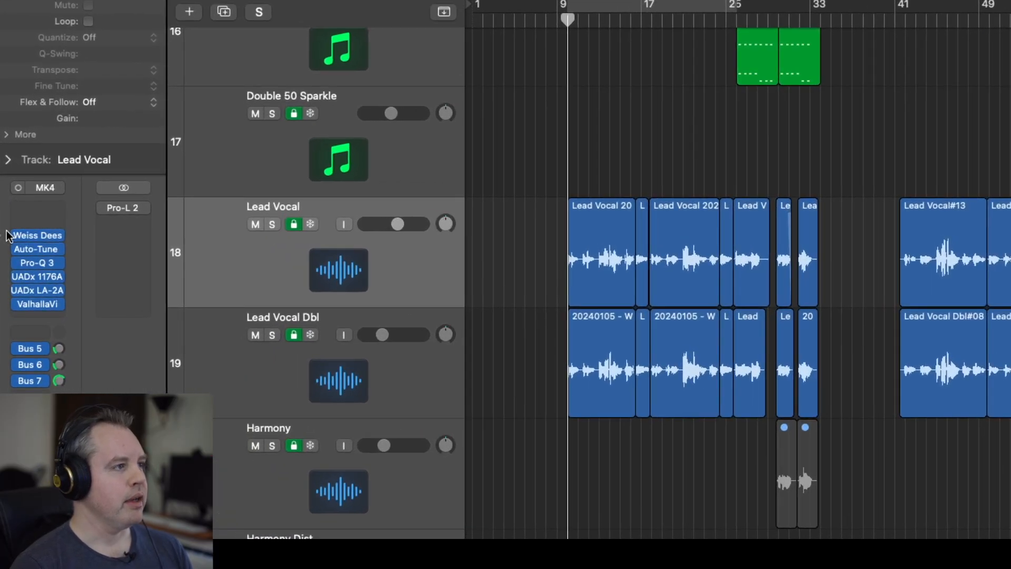
# Insert Celemony Melodyne (Mono) in the Lead Vocal's empty top slot and reposition its editor.
pyautogui.click(40, 227)
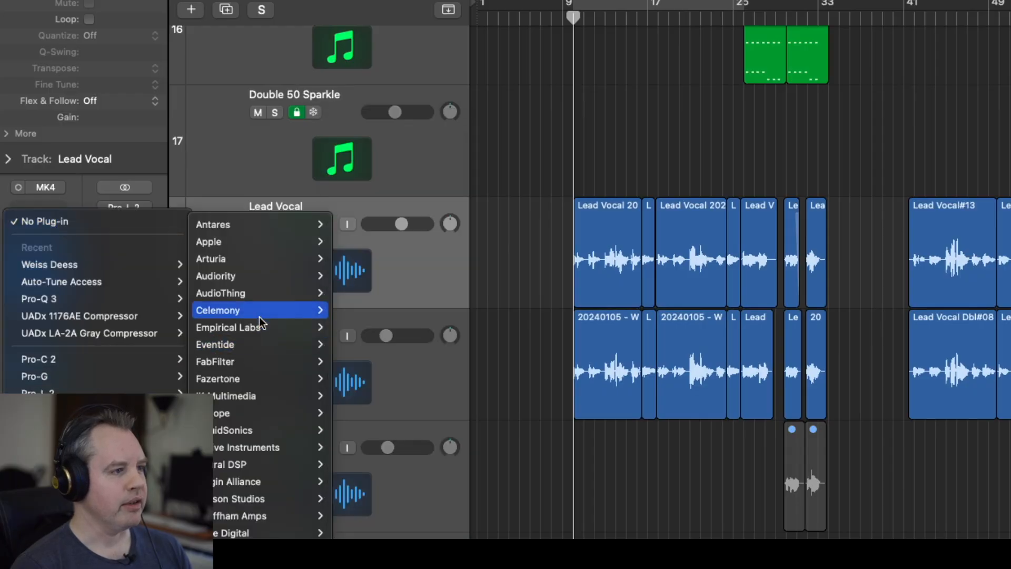
pyautogui.moveTo(218, 309)
pyautogui.moveTo(361, 310)
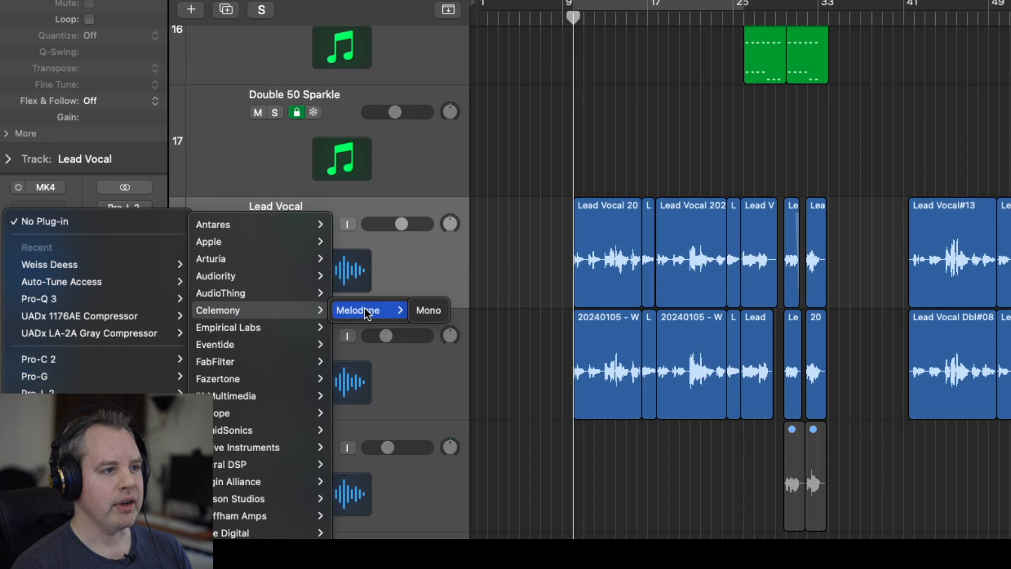
pyautogui.click(430, 310)
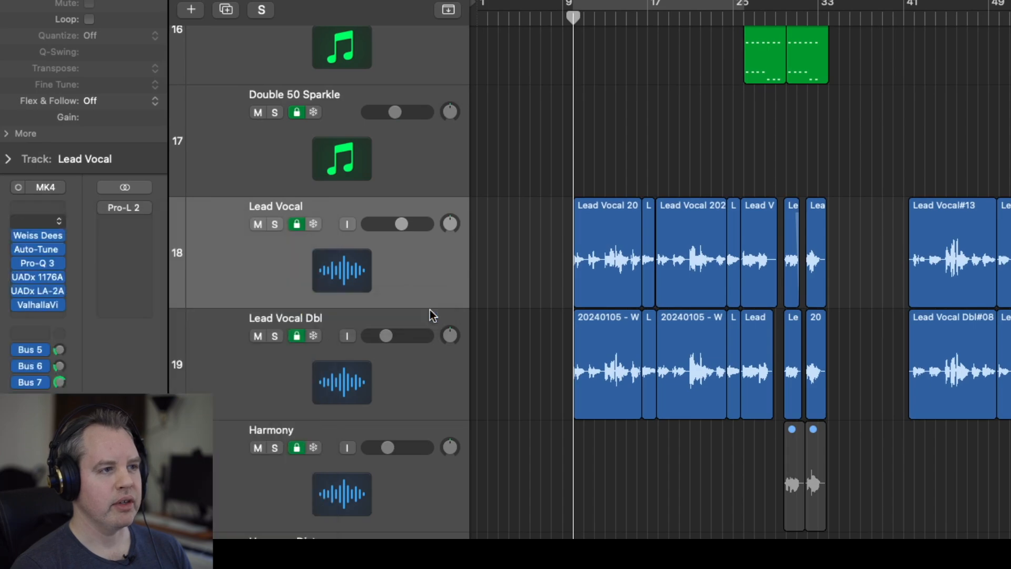
pyautogui.moveTo(783, 88)
pyautogui.mouseDown()
pyautogui.moveTo(352, 62)
pyautogui.moveTo(748, 51)
pyautogui.mouseUp()
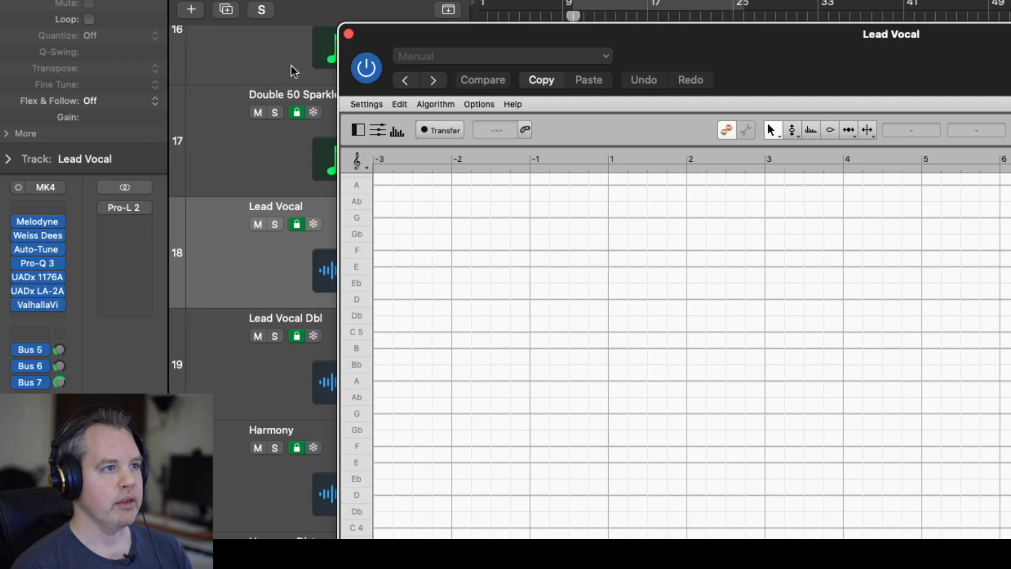
# Arm Transfer, play a few bars so Melodyne captures the vocal as blobs, then close the editor.
pyautogui.click(442, 131)
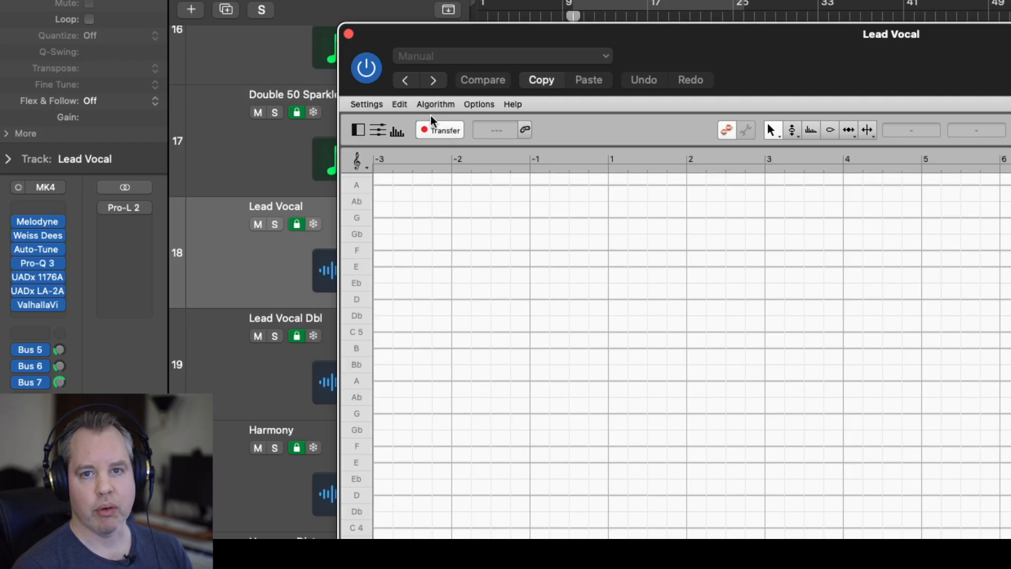
pyautogui.press('space')
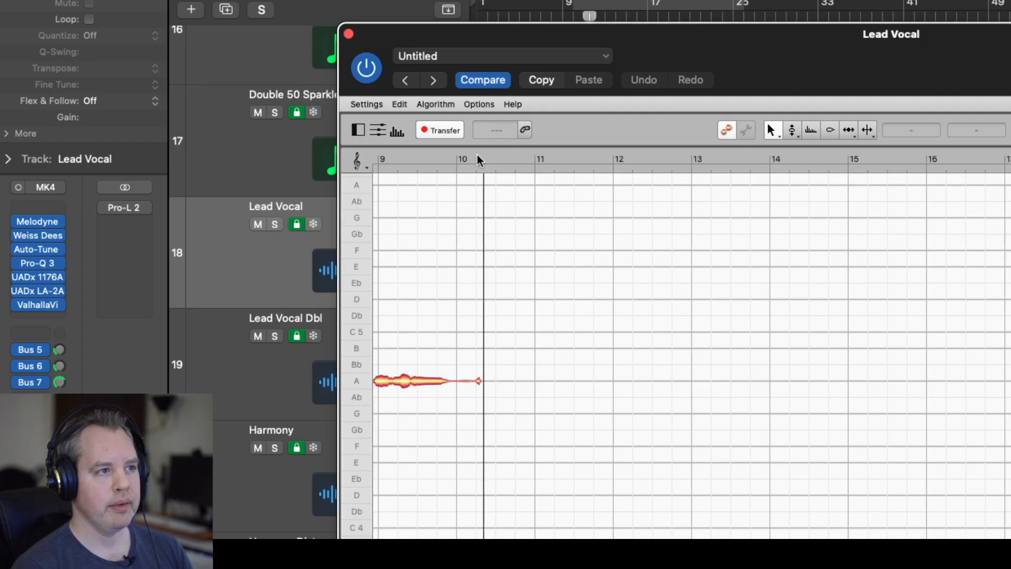
pyautogui.press('space')
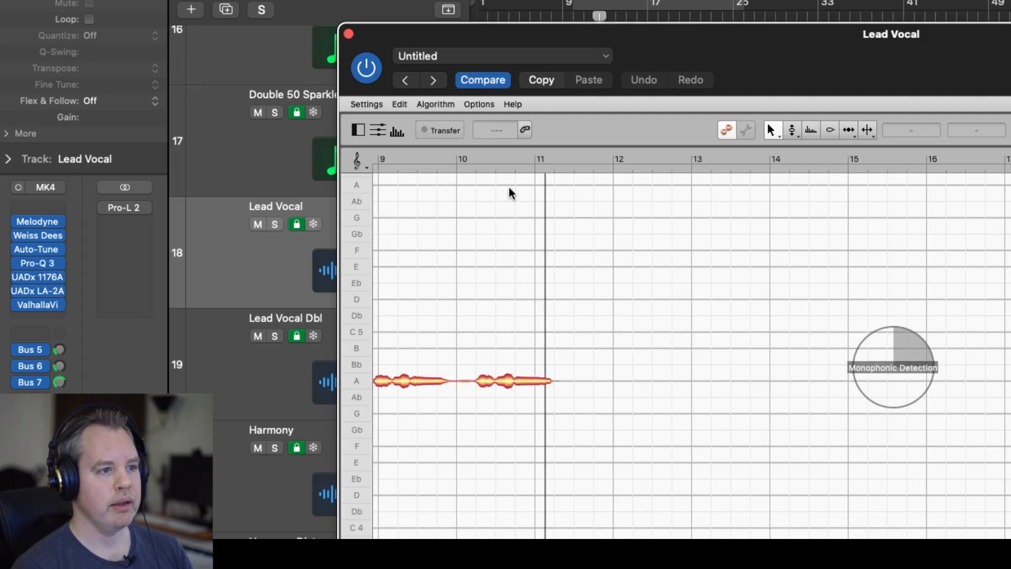
pyautogui.click(351, 34)
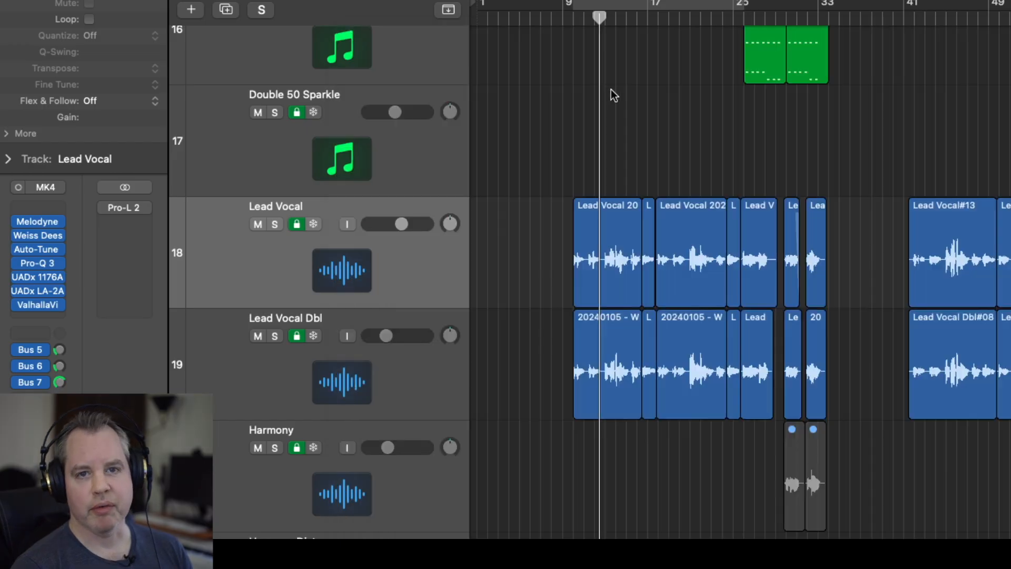
pyautogui.moveTo(38, 221)
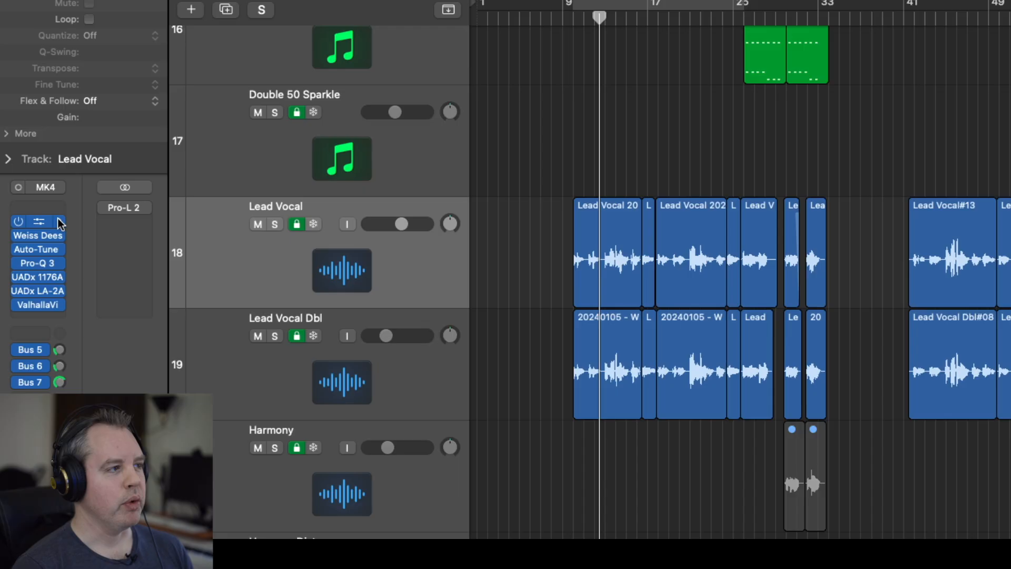
# Set the Melodyne insert slot on Lead Vocal back to No Plug-in.
pyautogui.click(61, 224)
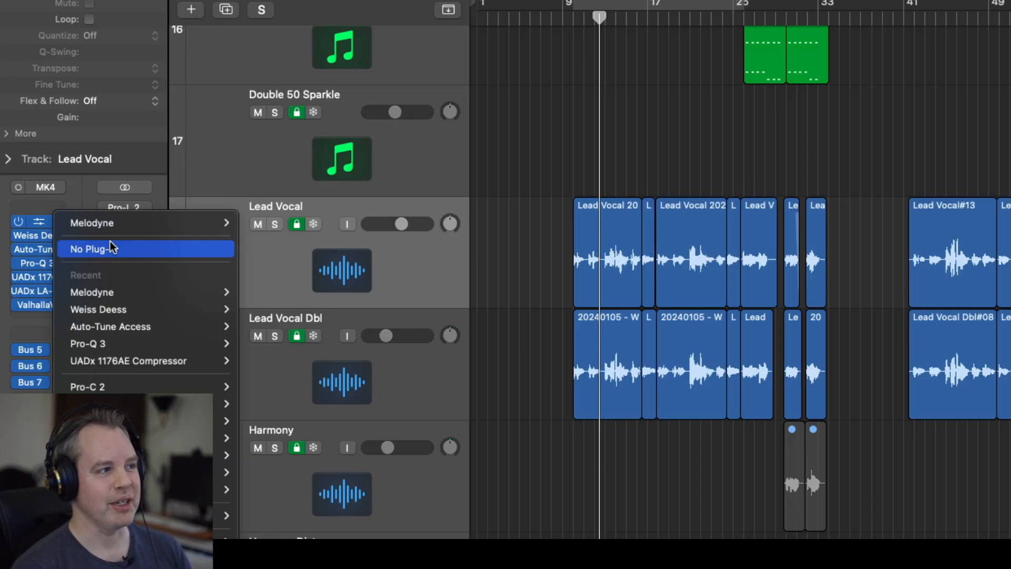
pyautogui.click(109, 247)
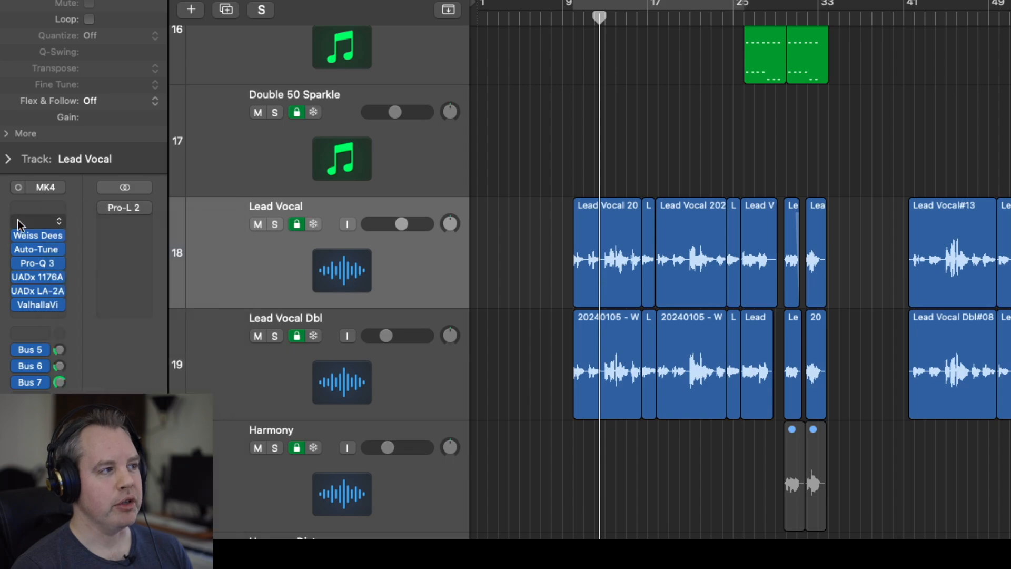
# Insert Celemony Melodyne (ARA) Mono on Lead Vocal, triggering a 'Region cannot be processed' warning.
pyautogui.click(56, 210)
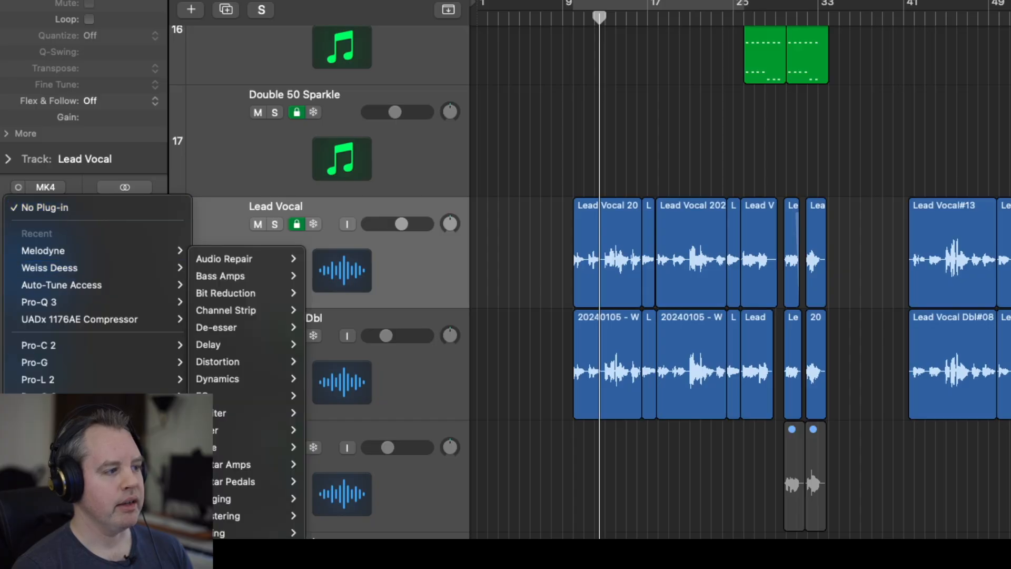
pyautogui.moveTo(219, 310)
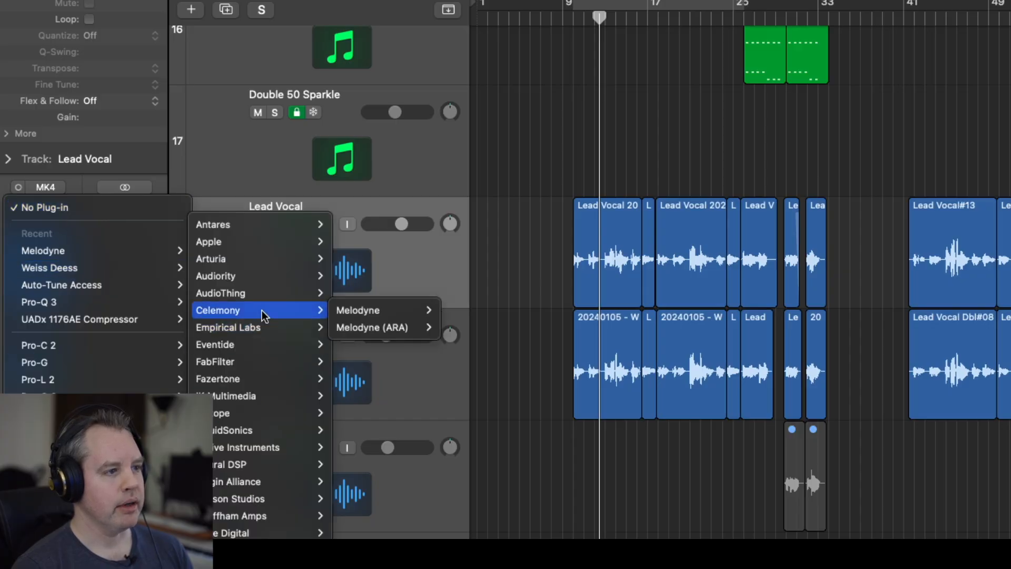
pyautogui.moveTo(371, 327)
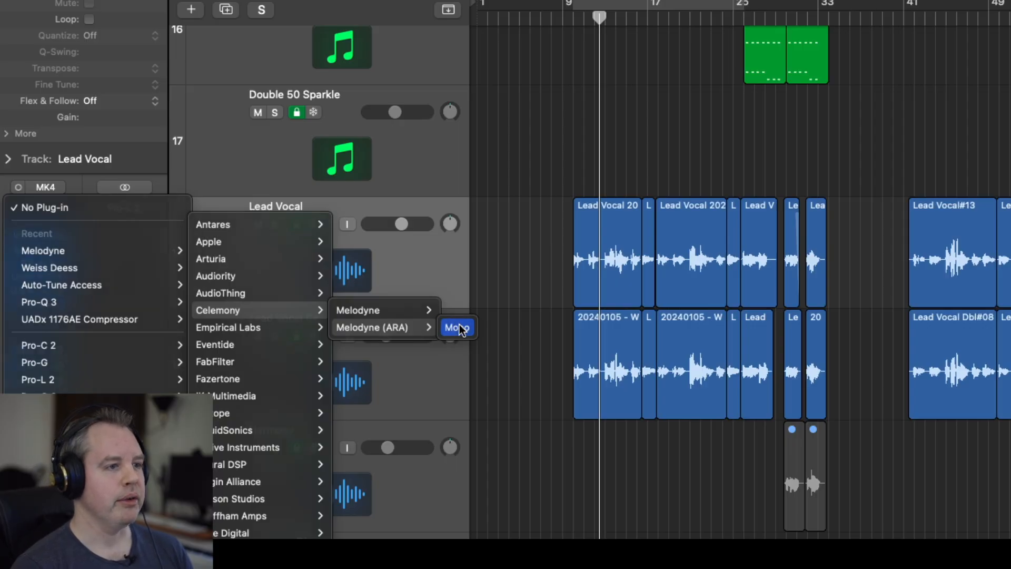
pyautogui.click(457, 326)
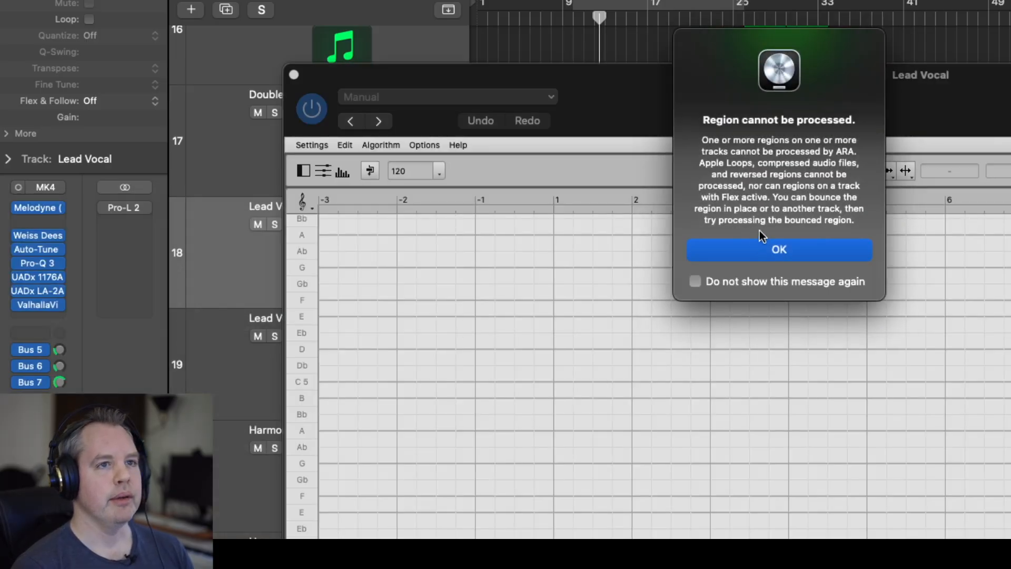
# Dismiss the warning, close the editor and clear Melodyne (ARA) from the Lead Vocal slot.
pyautogui.click(759, 247)
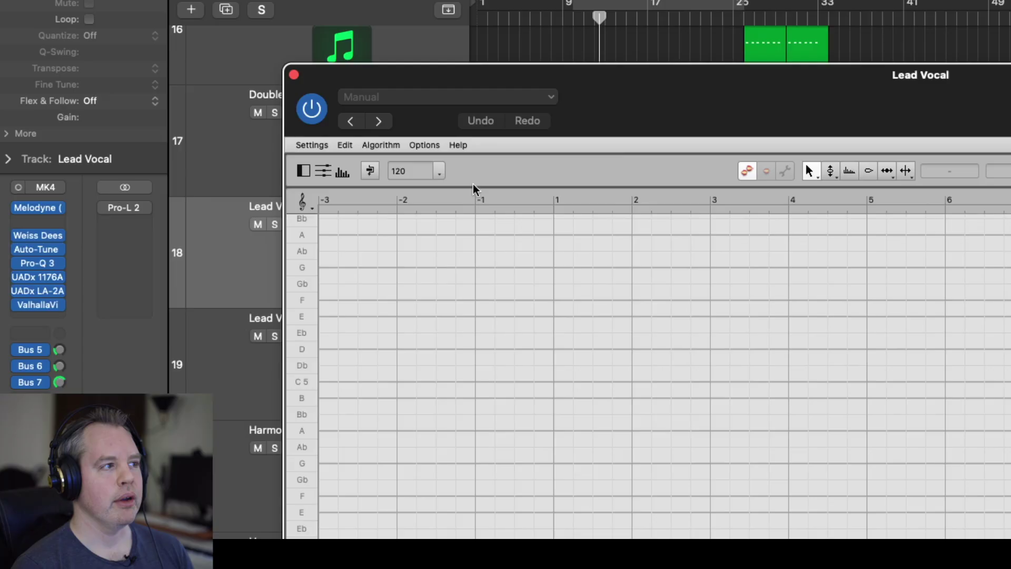
pyautogui.click(294, 76)
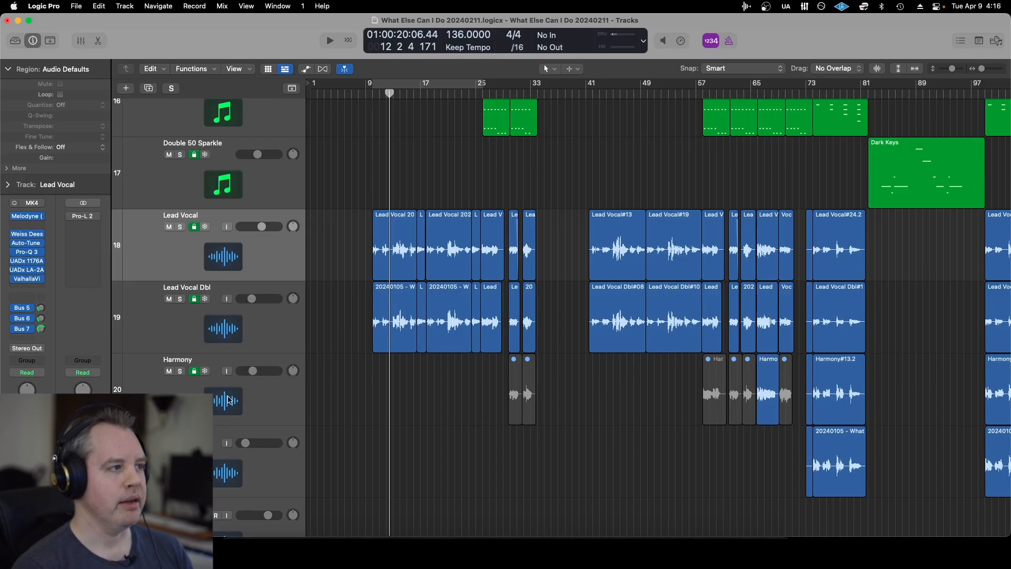
pyautogui.click(42, 216)
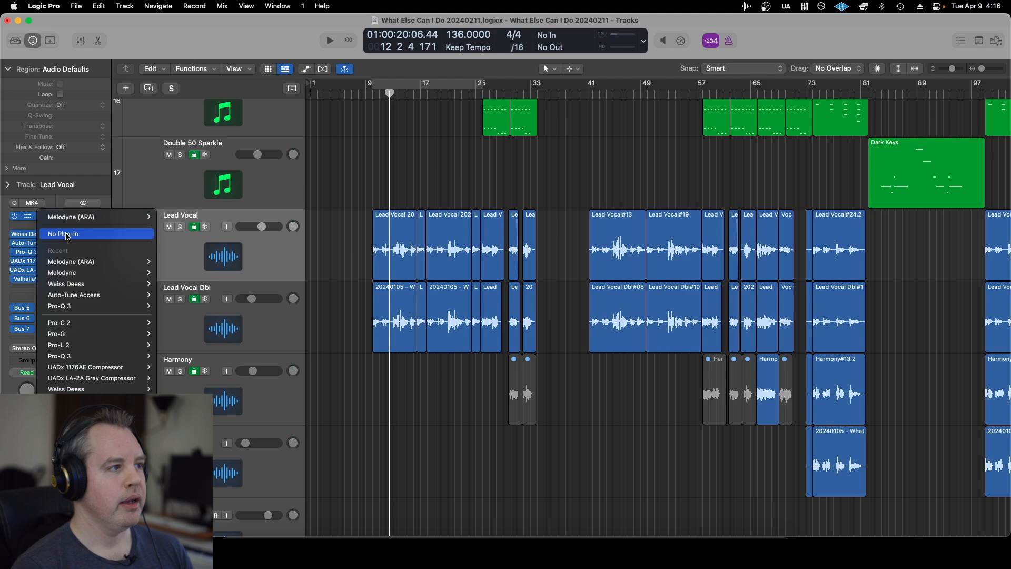
pyautogui.press('Escape')
# Insert Melodyne (ARA) on the other vocal track and move its editor window aside.
pyautogui.click(229, 327)
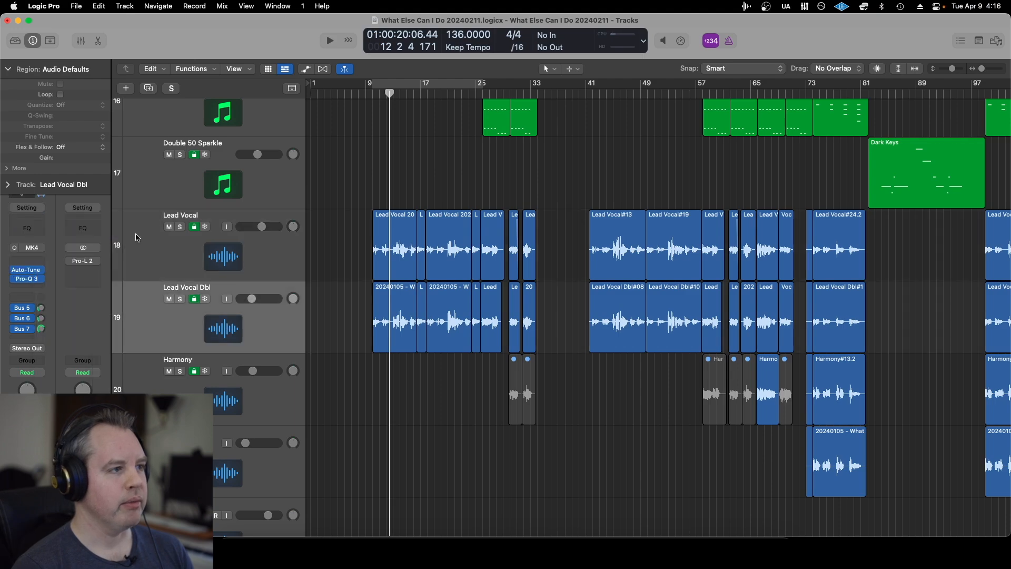
pyautogui.click(31, 262)
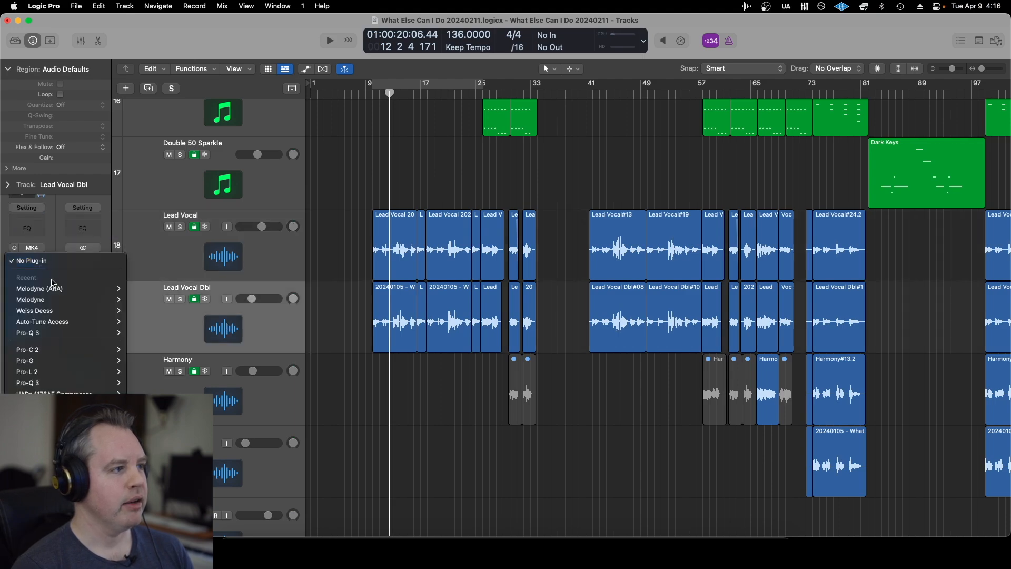
pyautogui.click(139, 288)
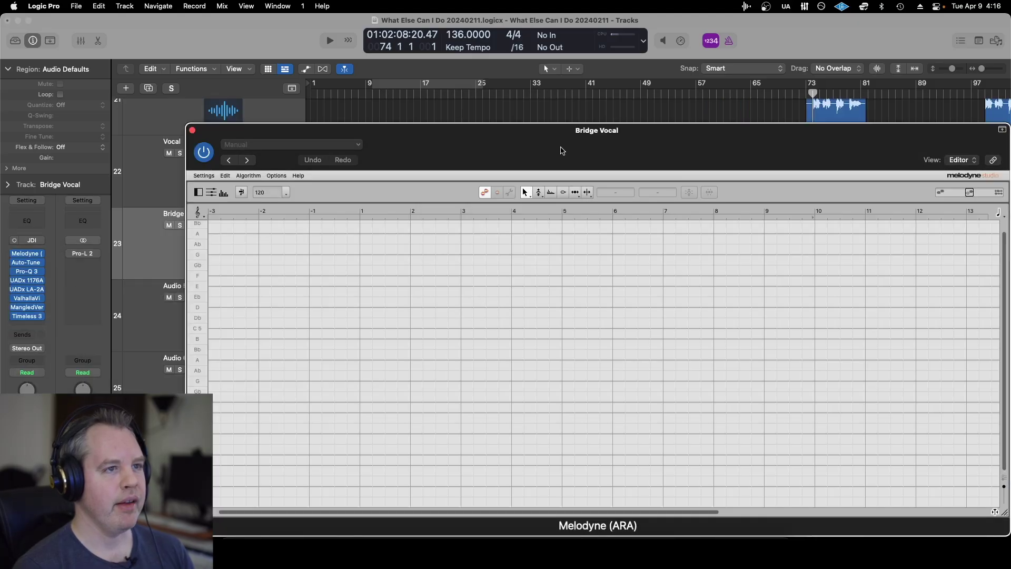
pyautogui.moveTo(561, 149); pyautogui.dragTo(453, 99)
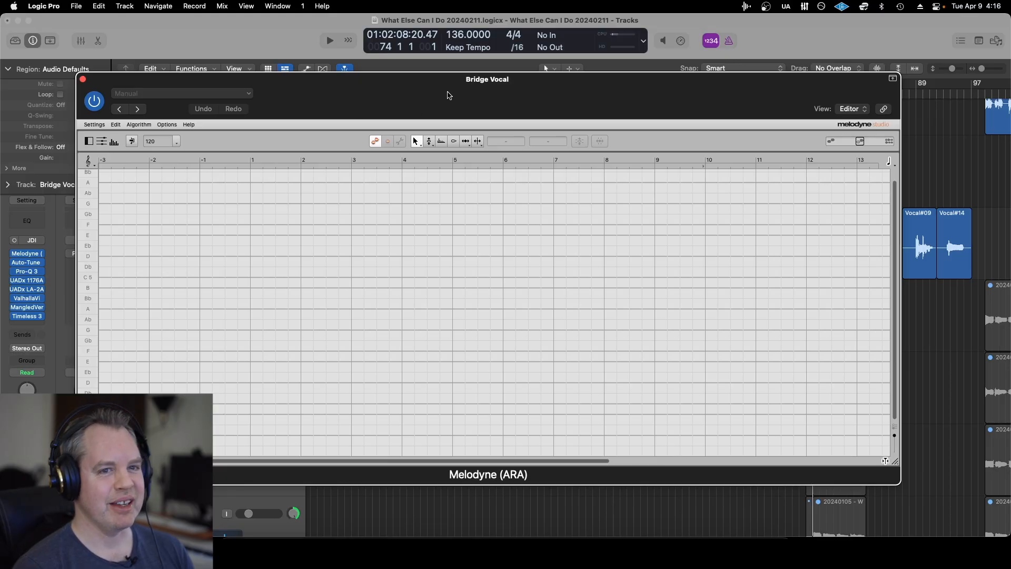
# Set the playhead to bar 88 and toggle Bridge Vocal's mute so its audio loads into Melodyne.
pyautogui.moveTo(448, 97); pyautogui.dragTo(433, 221)
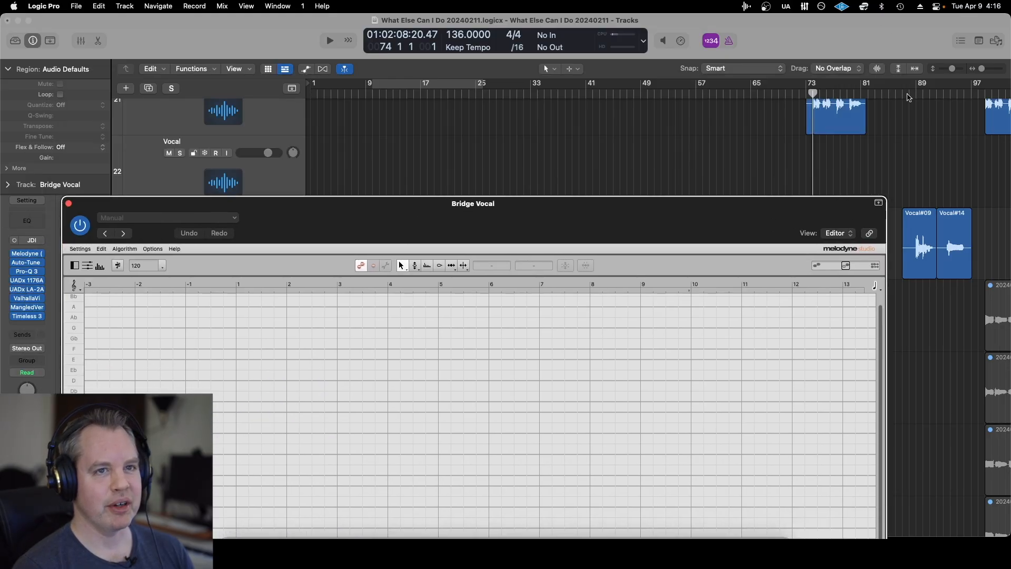
pyautogui.click(908, 97)
pyautogui.moveTo(616, 203); pyautogui.dragTo(570, 281)
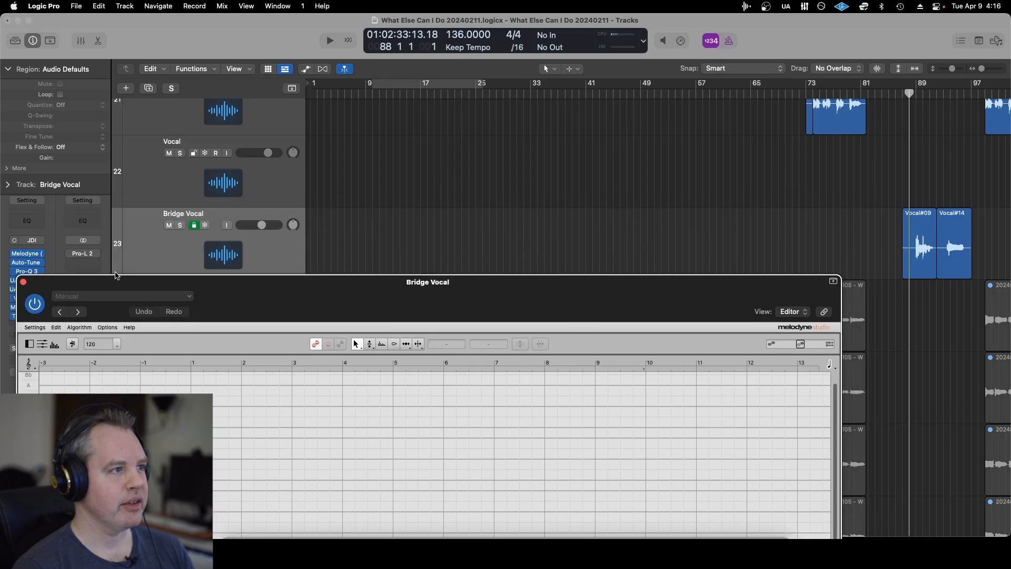
pyautogui.click(172, 226)
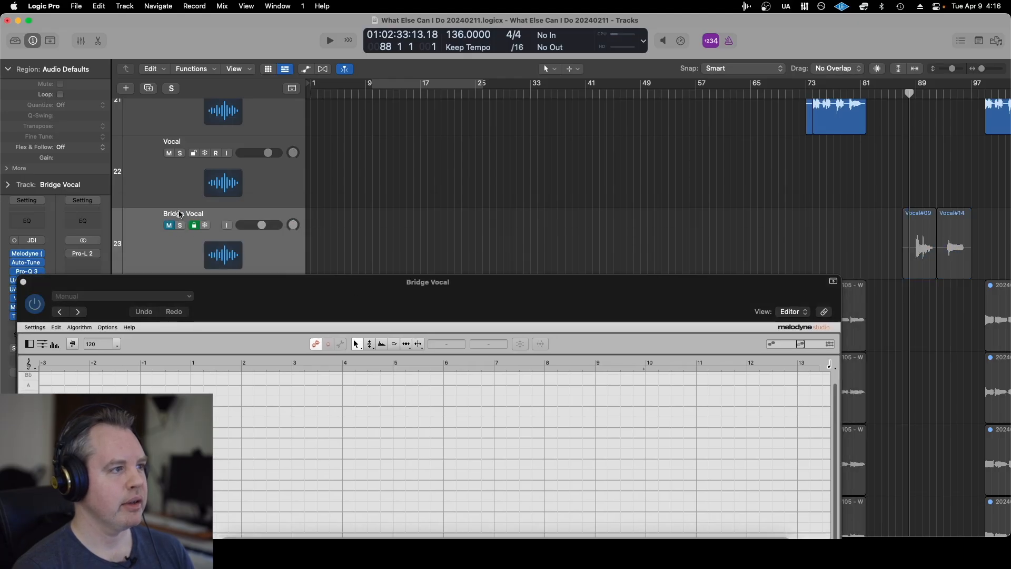
pyautogui.click(170, 229)
pyautogui.moveTo(361, 291); pyautogui.dragTo(407, 106)
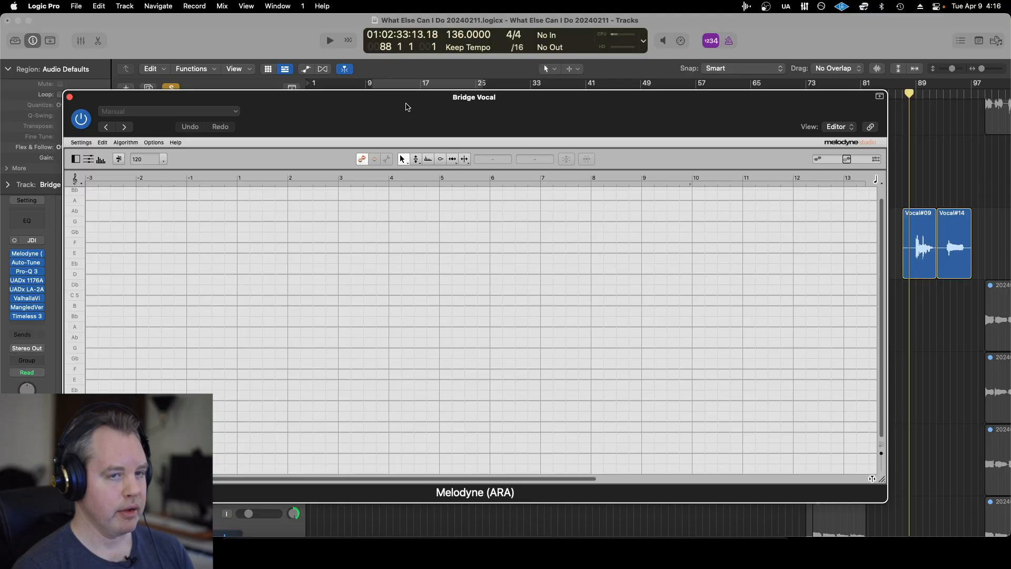
# Play so Melodyne transfers the Bridge Vocal, then drag the first blob near bar 89 down and back to D4.
pyautogui.press('space')
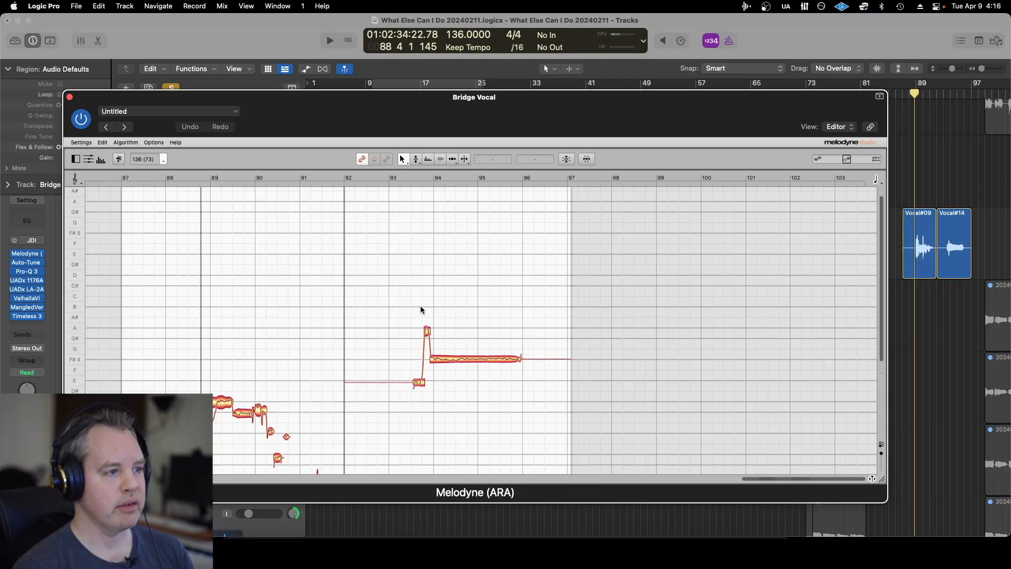
pyautogui.scroll(-5, 421, 306)
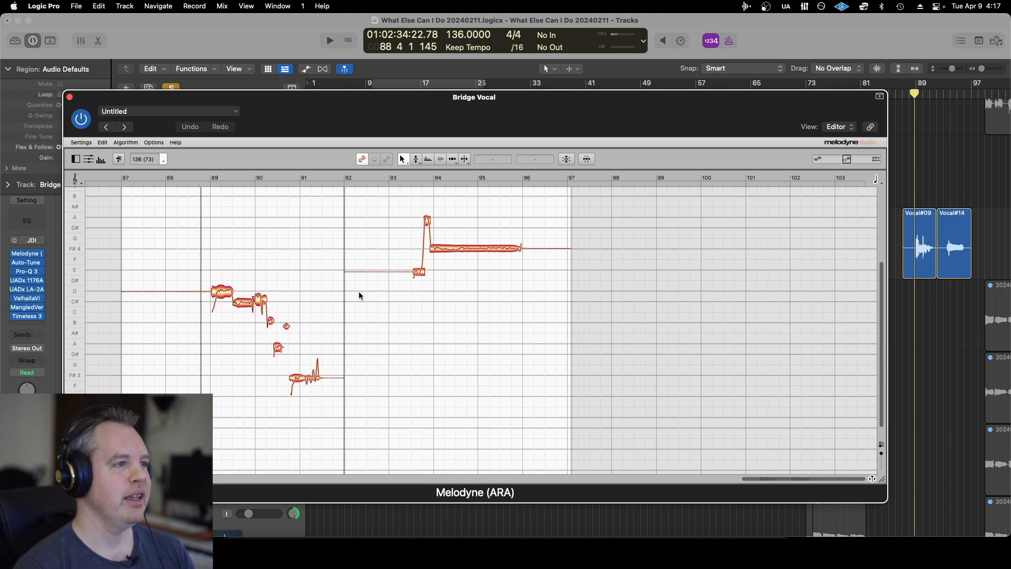
pyautogui.moveTo(222, 293)
pyautogui.mouseDown()
pyautogui.moveTo(222, 283)
pyautogui.moveTo(227, 292)
pyautogui.mouseUp()
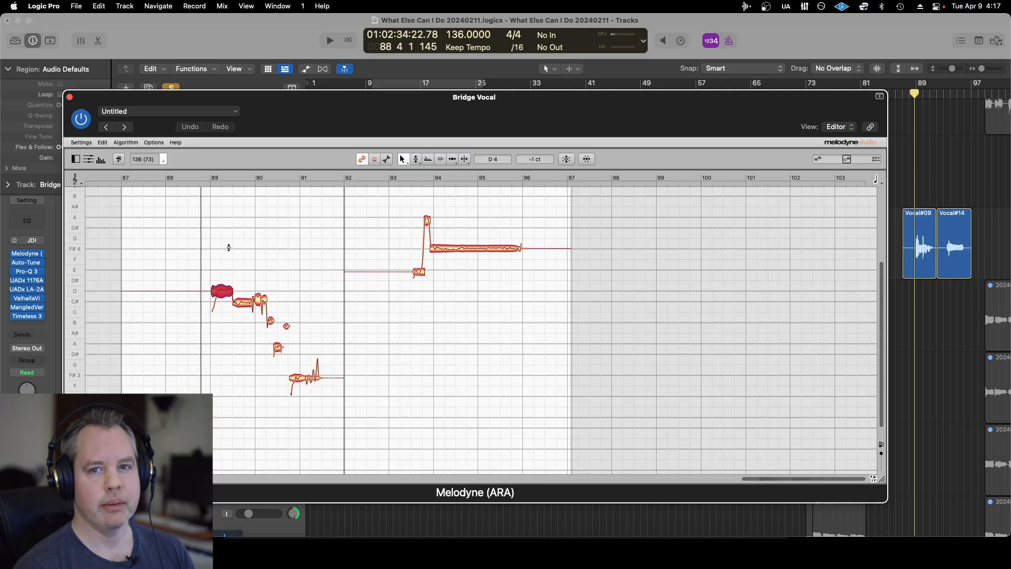